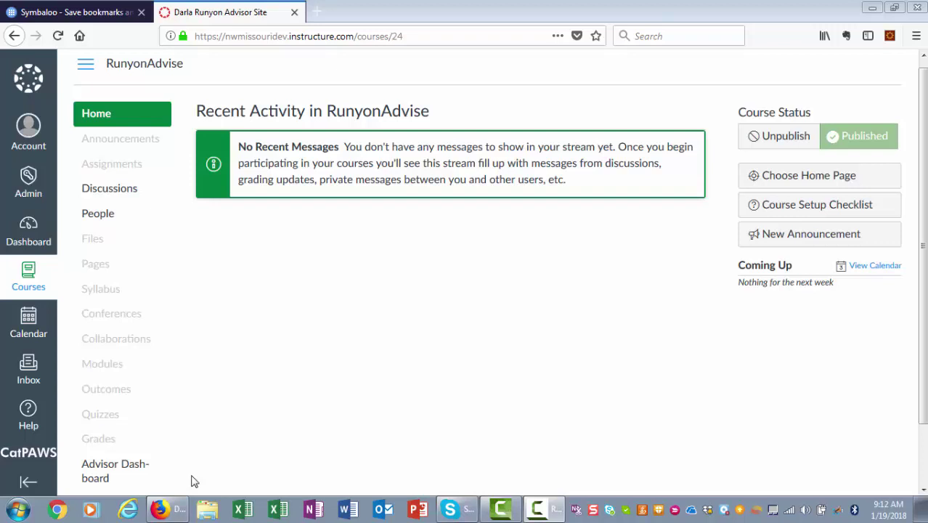
Open the Advisor Dashboard from the RunyonAdvise course navigation
left_click(147, 479)
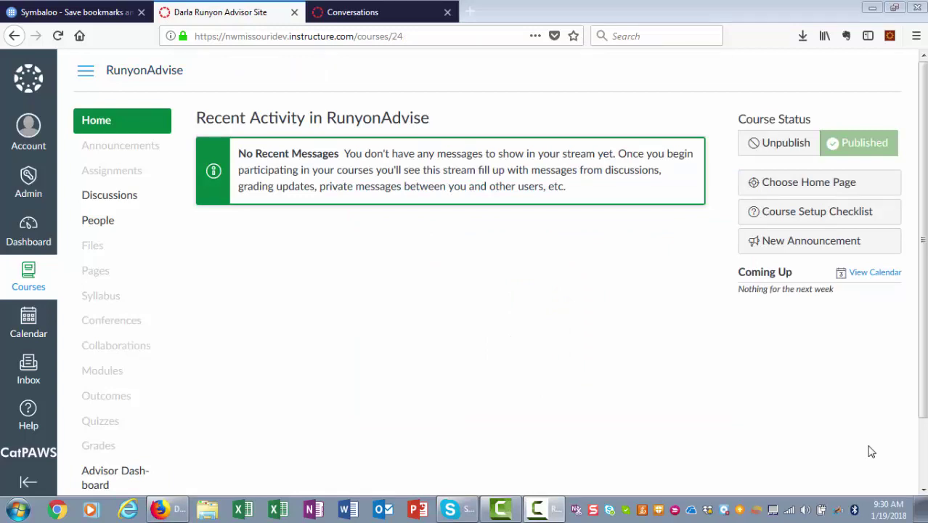
left_click(109, 473)
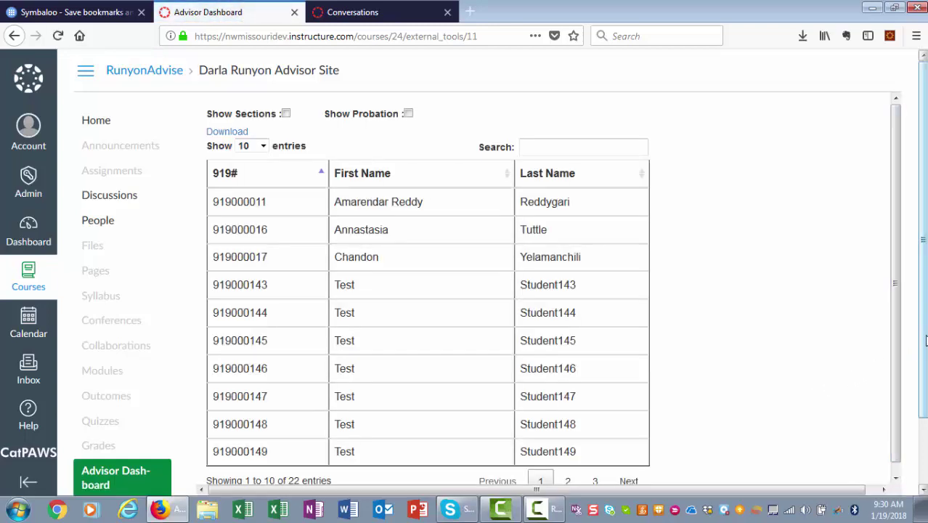
Show 50 entries per page so all 22 students appear on one page
scroll(923, 355, "down", 1)
left_click_drag(924, 354, 923, 376)
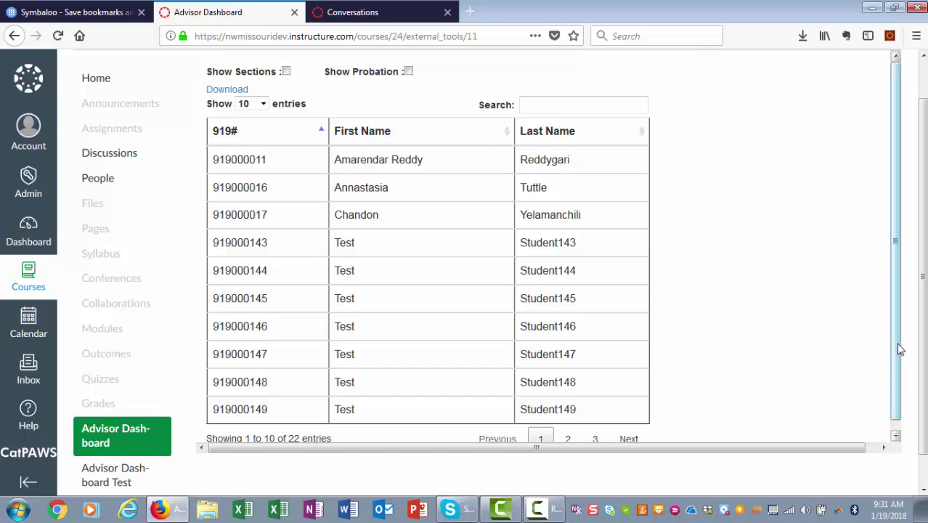
left_click_drag(899, 348, 898, 394)
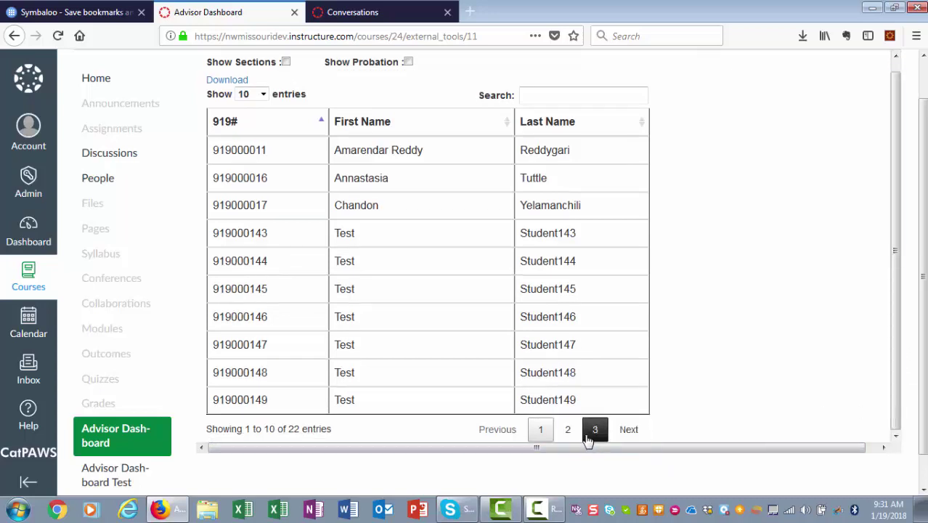
left_click(265, 95)
left_click(246, 142)
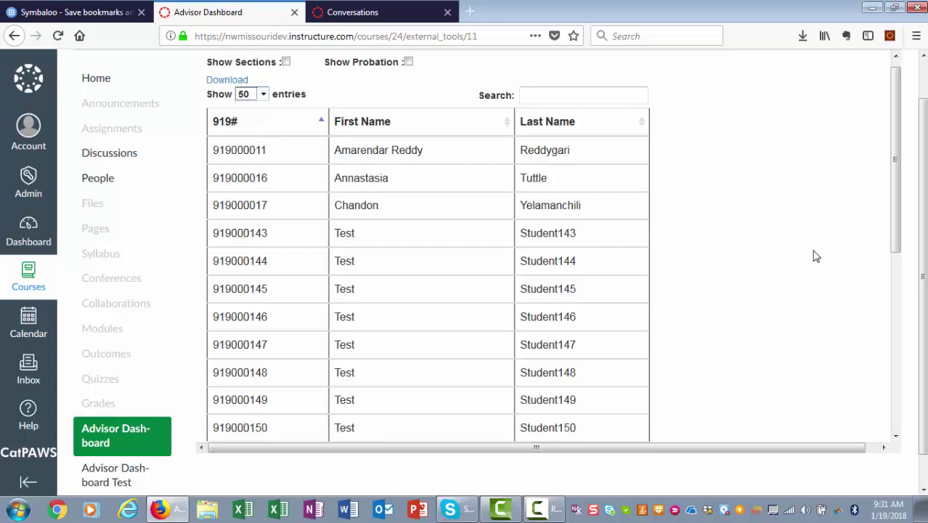
left_click_drag(903, 231, 898, 189)
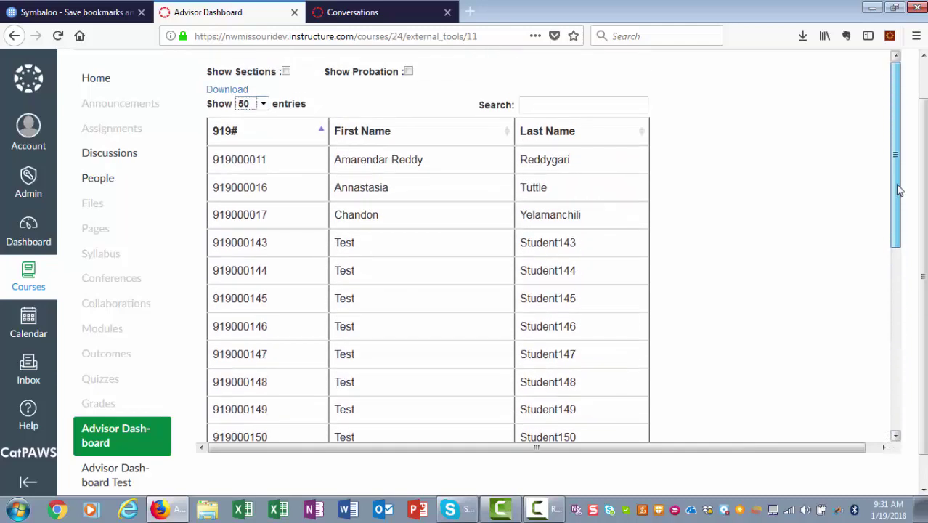
scroll(909, 228, "down", 1)
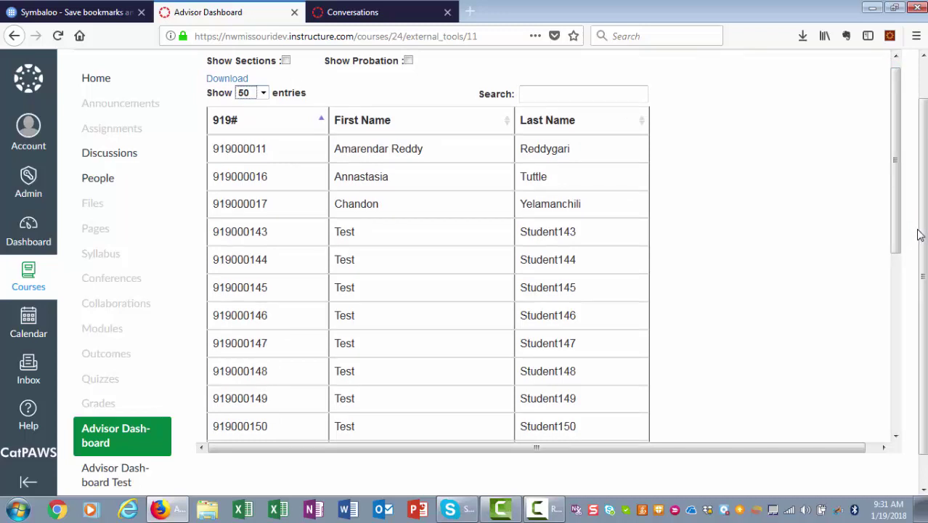
left_click(588, 96)
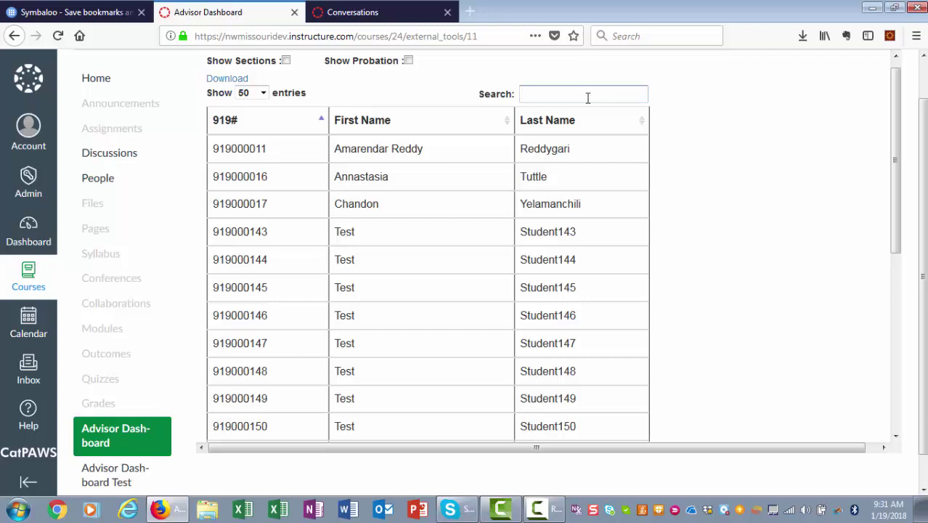
type("9190001")
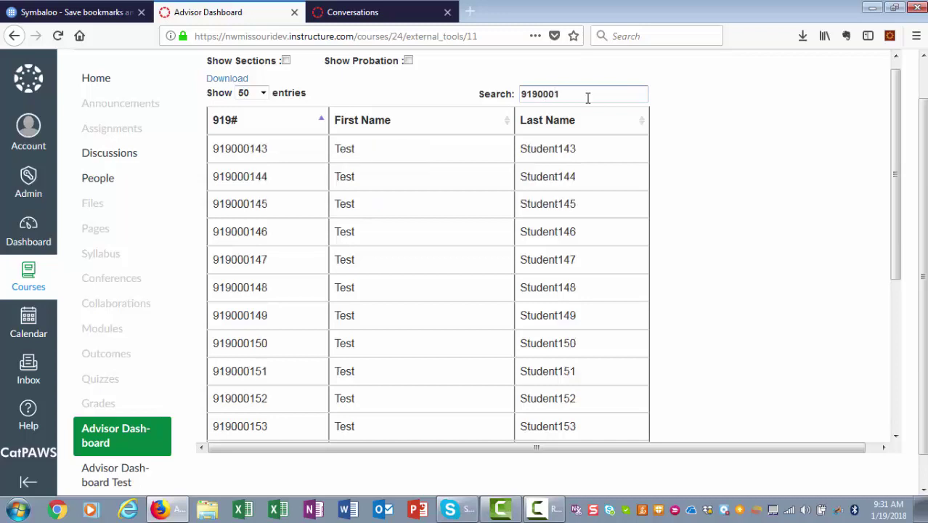
type("51")
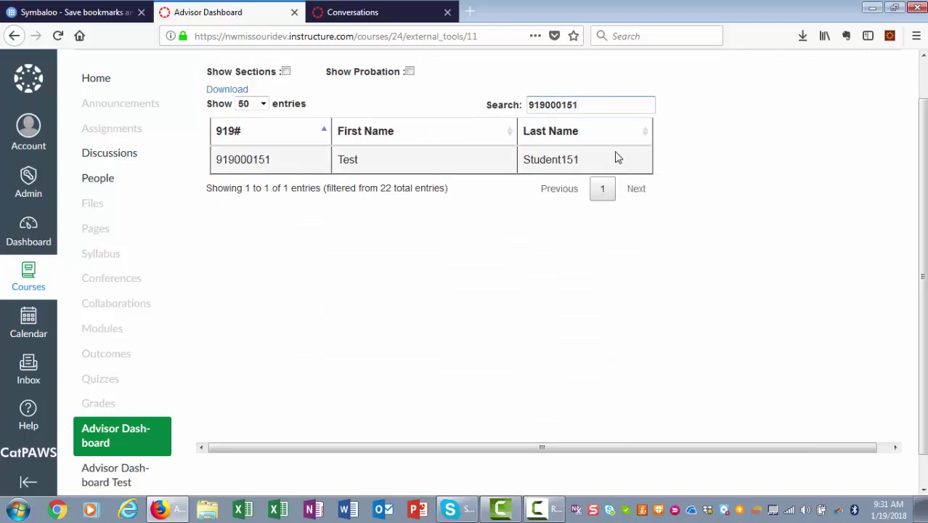
left_click_drag(596, 101, 498, 100)
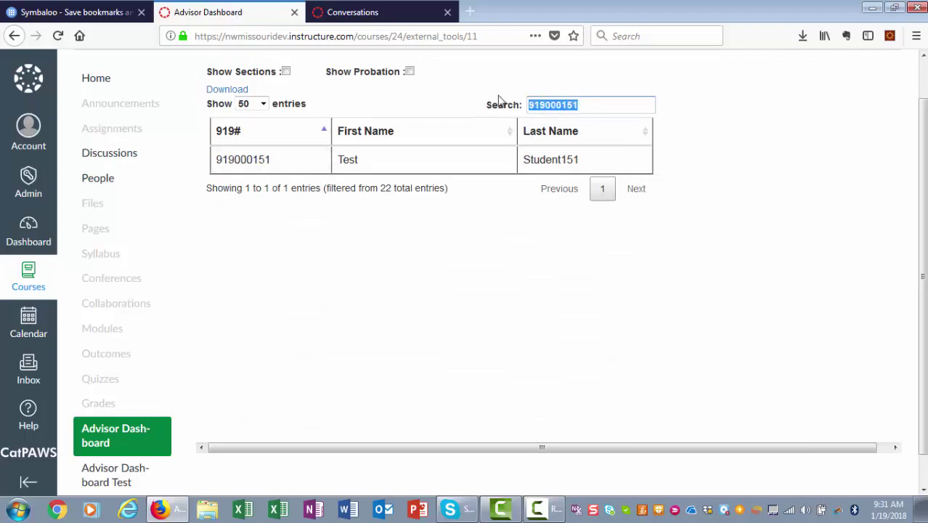
type("am")
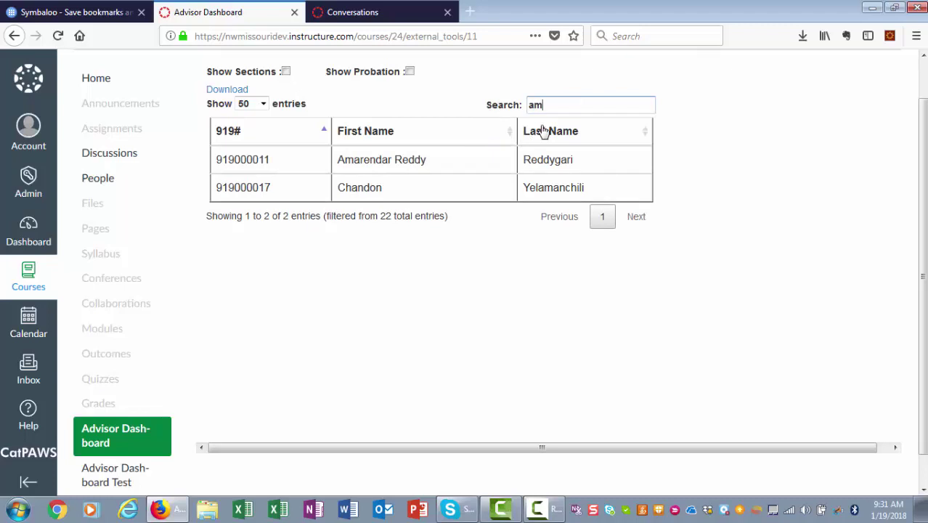
left_click_drag(594, 107, 493, 106)
key("BackSpace")
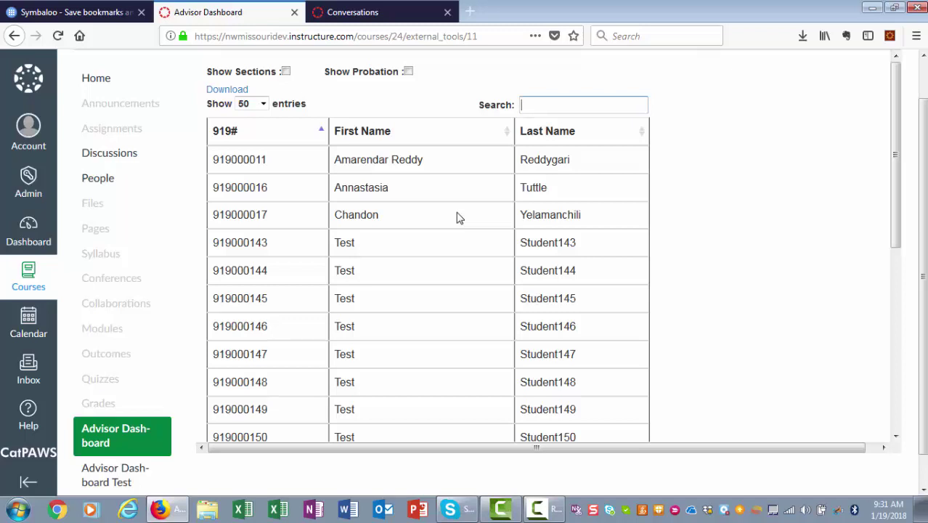
Sort the student table by 919# both ways, then by First Name ascending
left_click(321, 135)
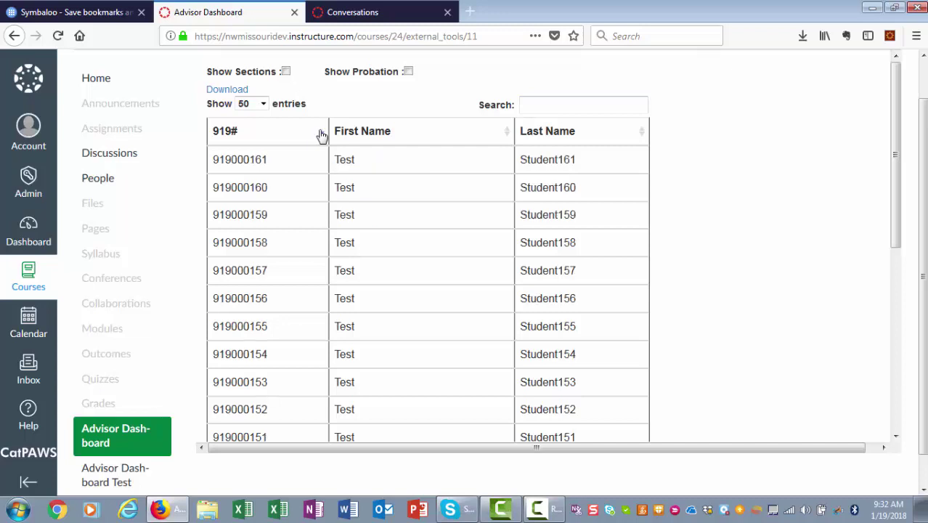
left_click(322, 136)
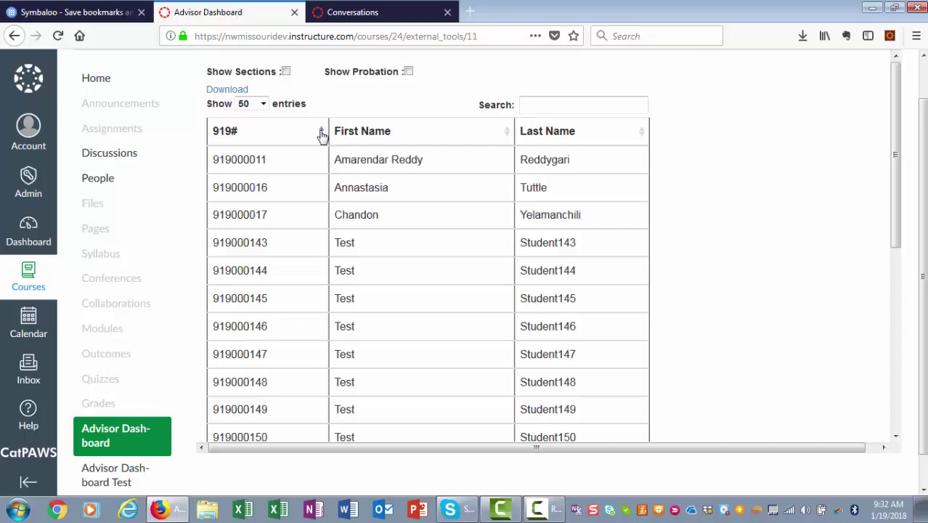
left_click(507, 135)
left_click(507, 138)
left_click(507, 141)
left_click_drag(895, 207, 896, 429)
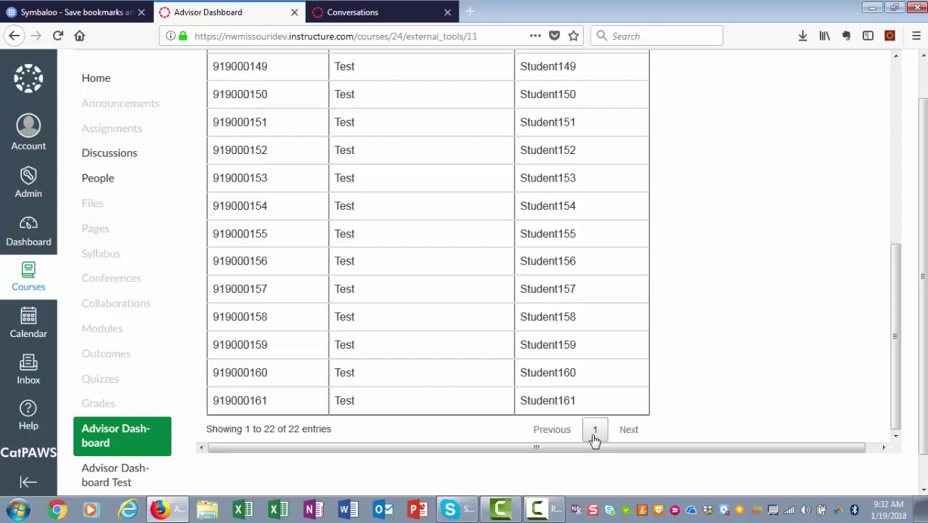
left_click_drag(894, 356, 918, 151)
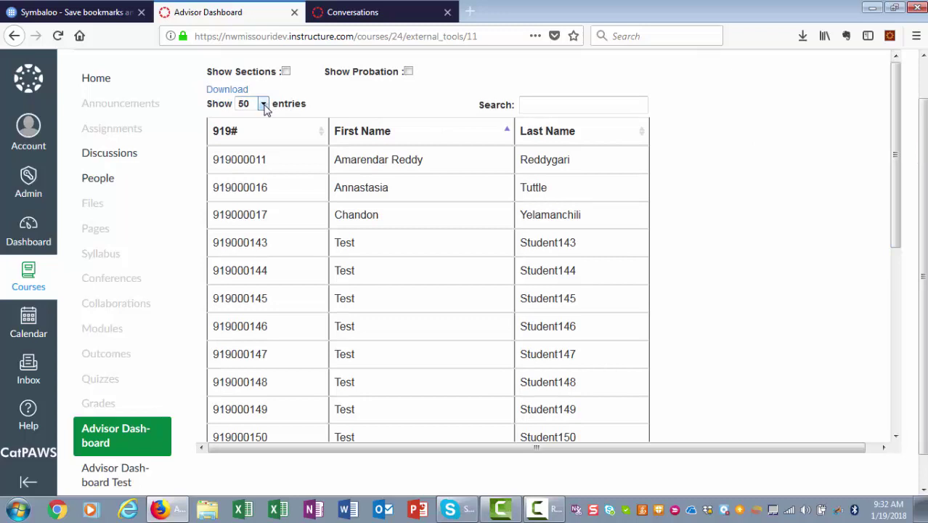
Try 25 entries per page, then settle on 10, showing 1 to 10 of 22
left_click(263, 104)
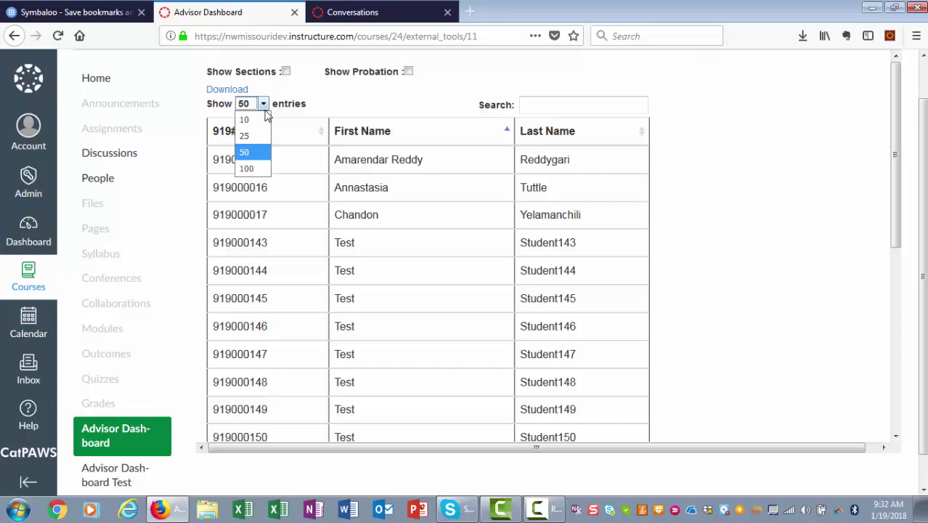
left_click(258, 136)
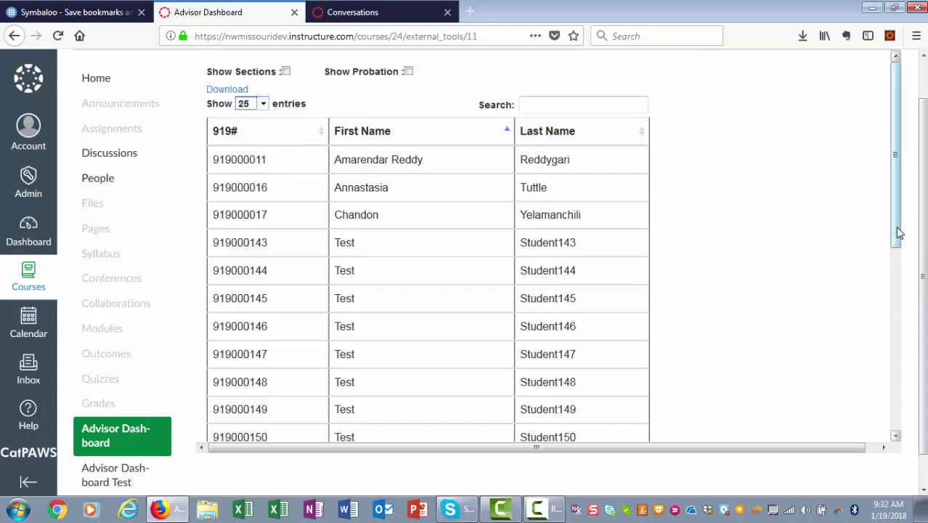
left_click_drag(897, 234, 881, 285)
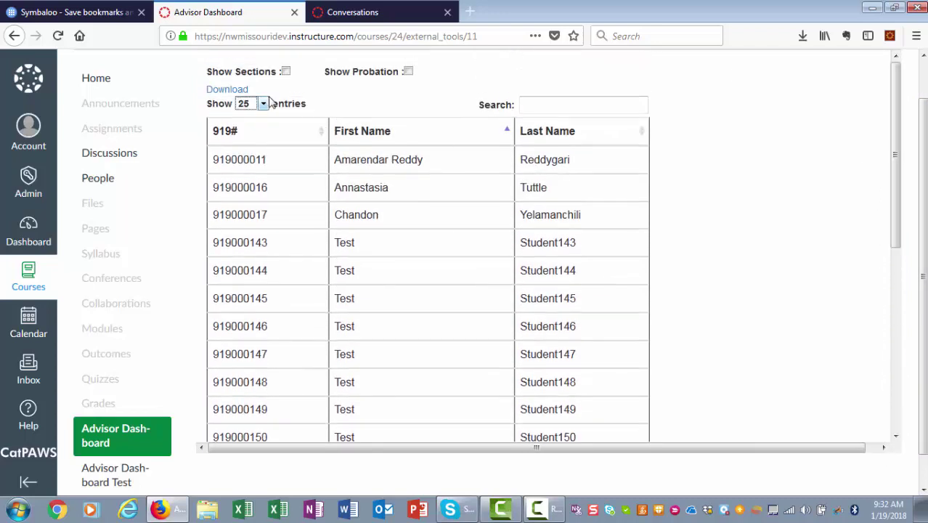
left_click(263, 106)
left_click(265, 133)
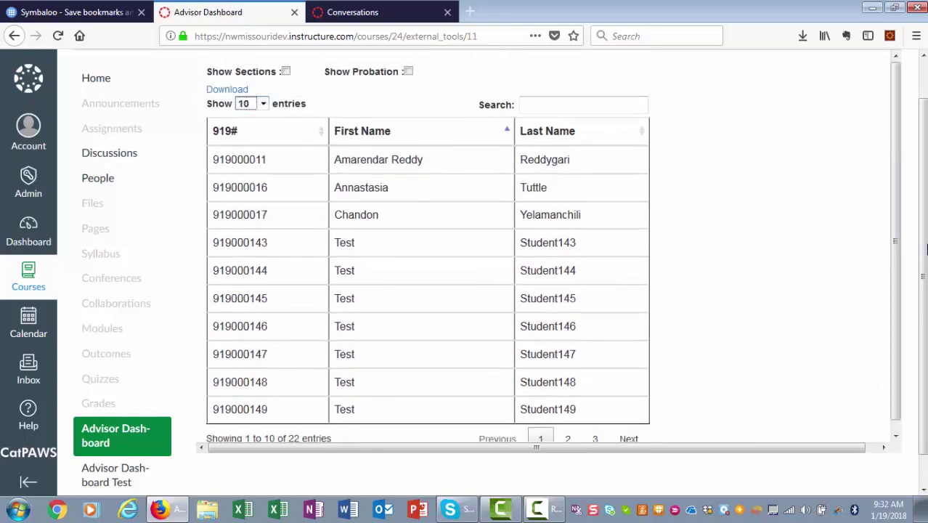
scroll(905, 265, "down", 1)
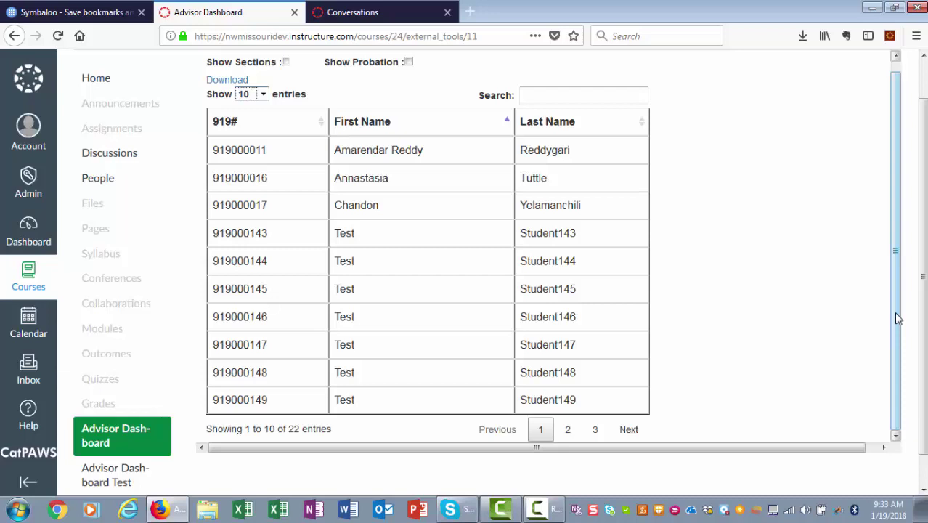
Show the Section ID column and search the table for 03150-02
left_click(286, 63)
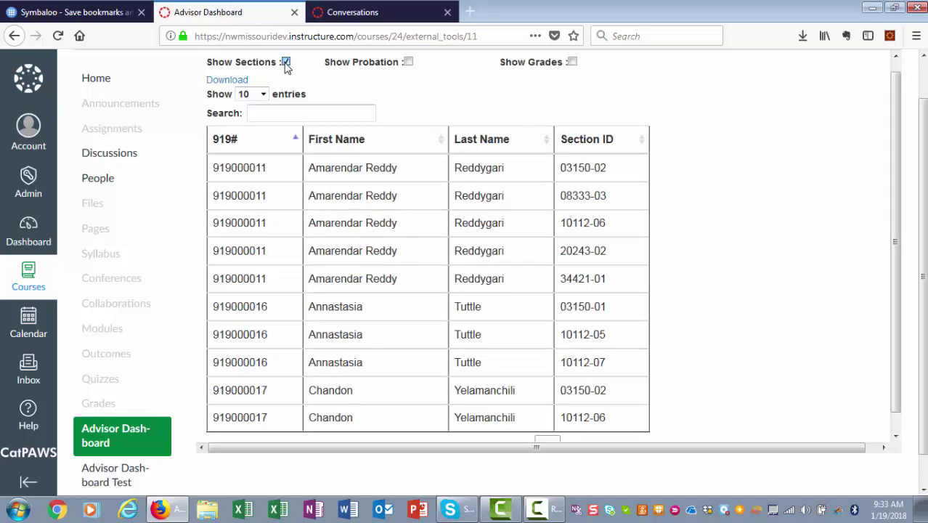
left_click(317, 111)
type("03150-")
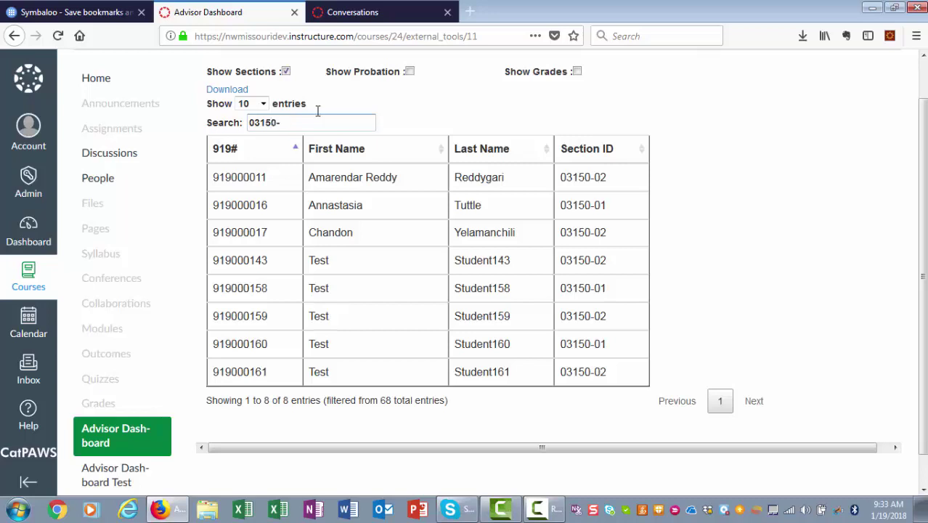
type("02")
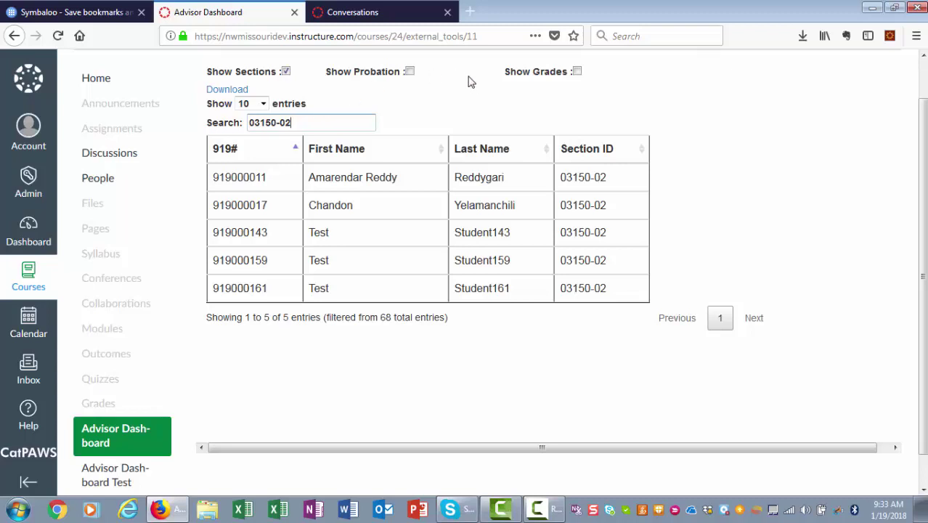
Show grades, filter out A and B grades, then hide the Grade column again
left_click(577, 72)
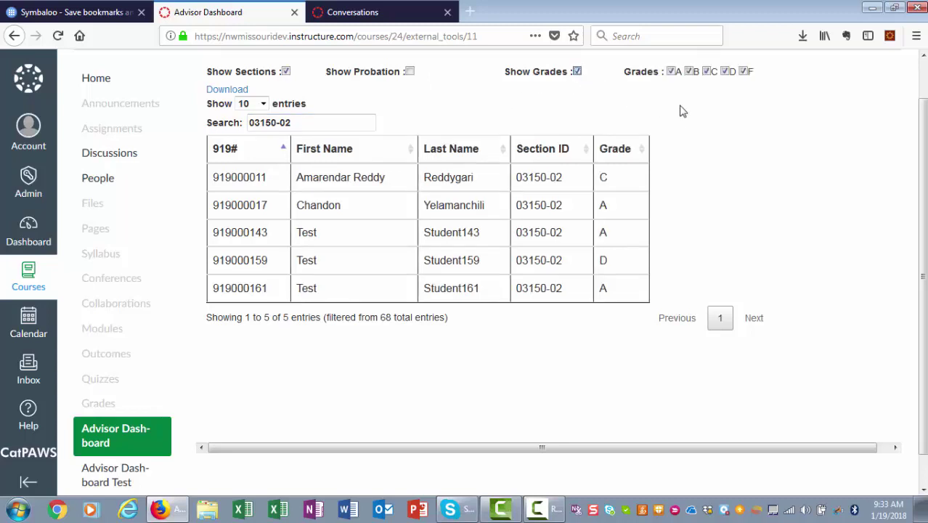
left_click(673, 73)
left_click(690, 73)
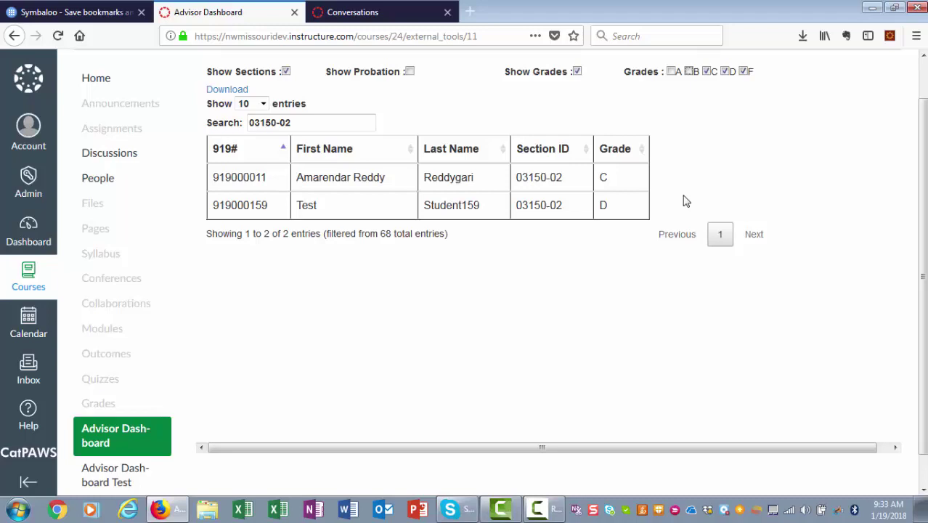
left_click(577, 72)
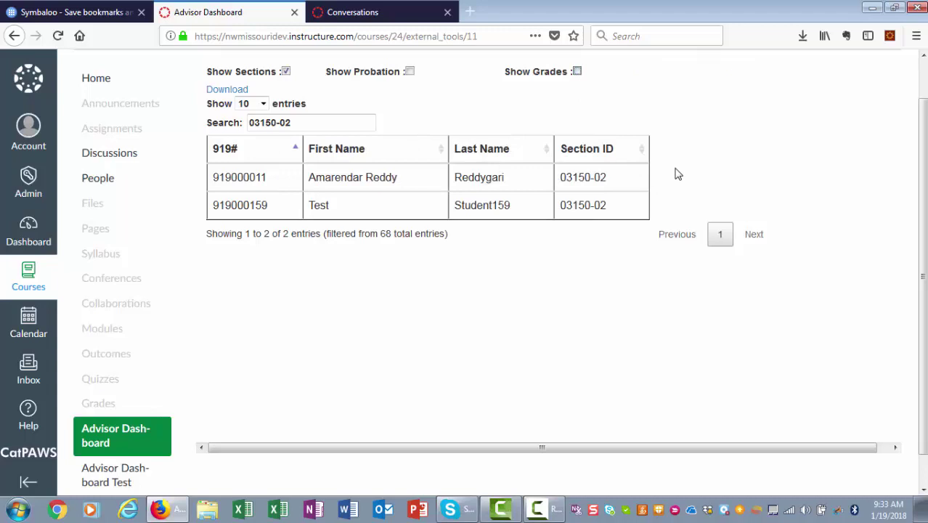
left_click(314, 122)
Search for 'am', toggle grades on and off, then clear the search text
left_click_drag(313, 122, 210, 127)
type("a")
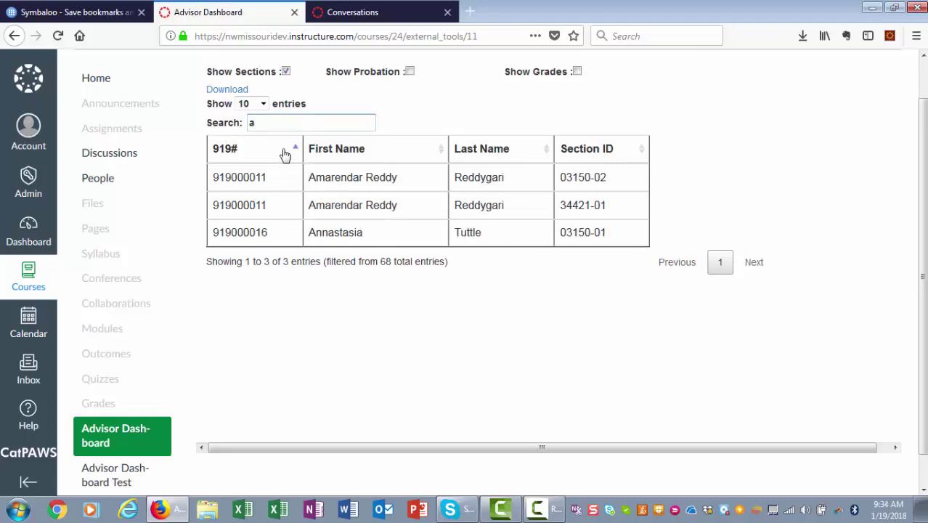
type("m")
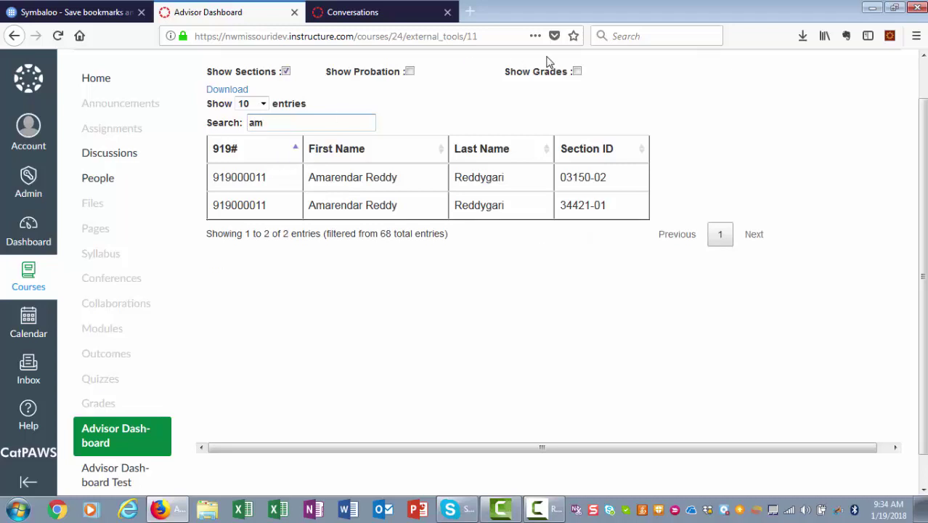
left_click(577, 71)
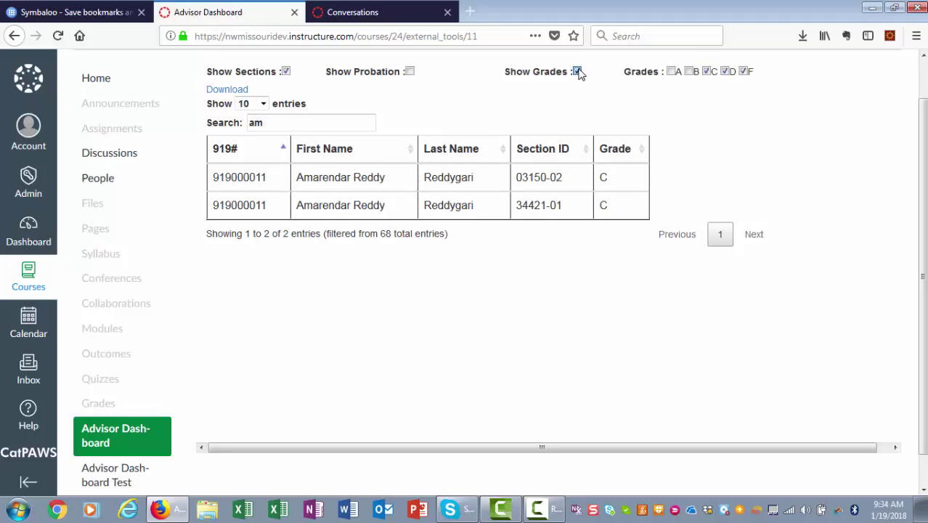
left_click(577, 71)
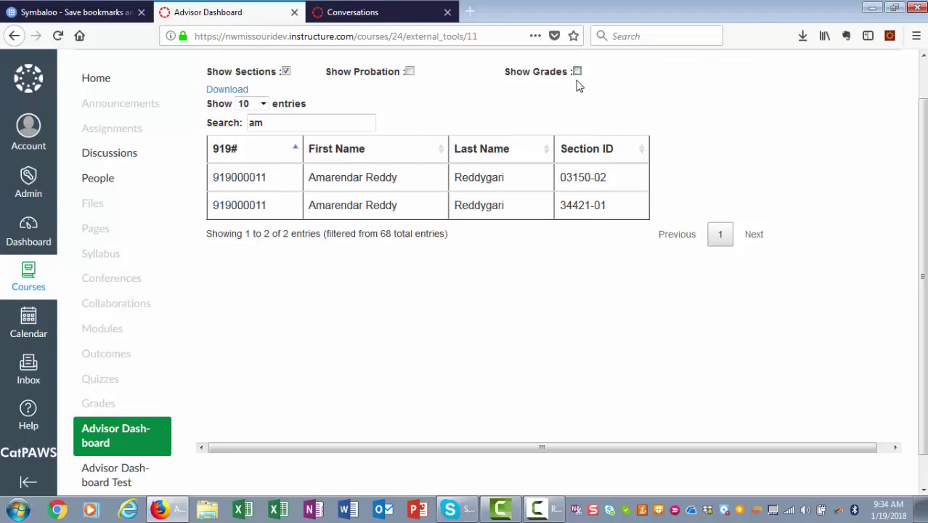
left_click_drag(273, 123, 208, 129)
key("BackSpace")
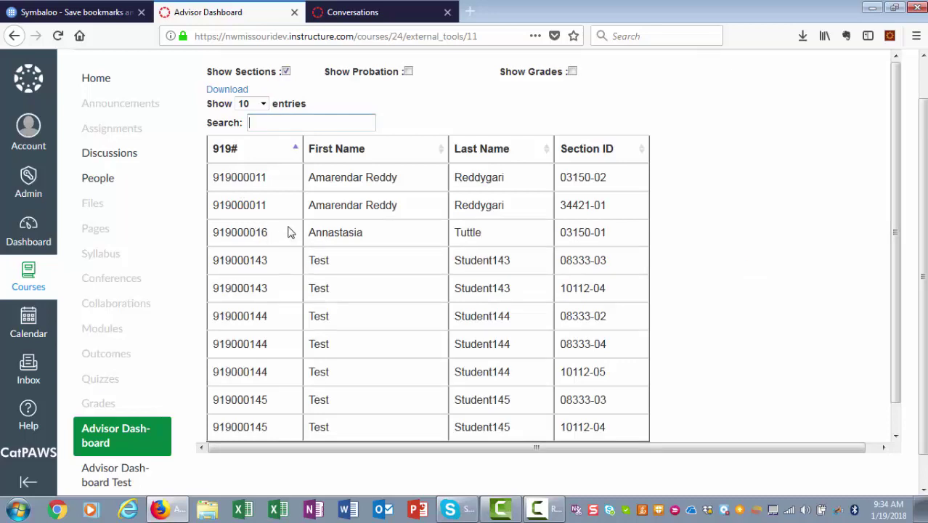
Open the third listed student's detail card and start a new message to them
left_click(289, 235)
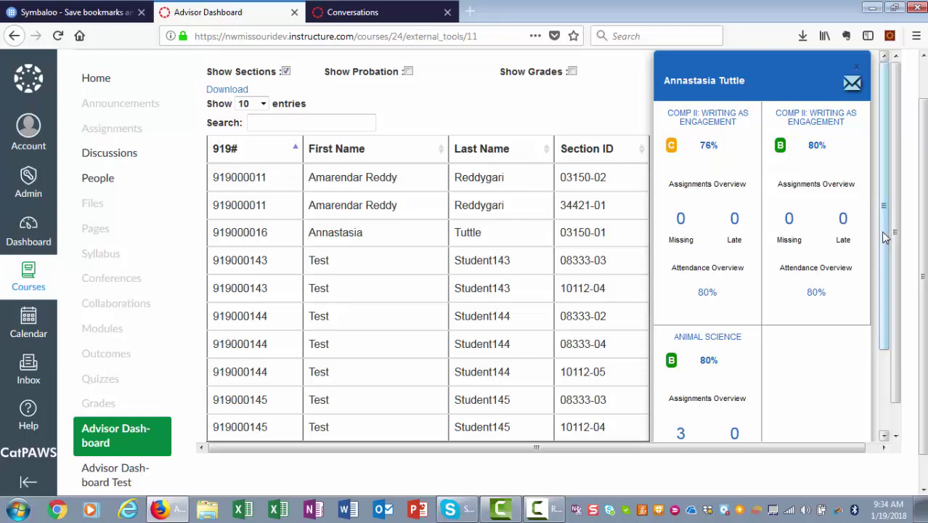
left_click_drag(885, 239, 895, 223)
left_click(853, 84)
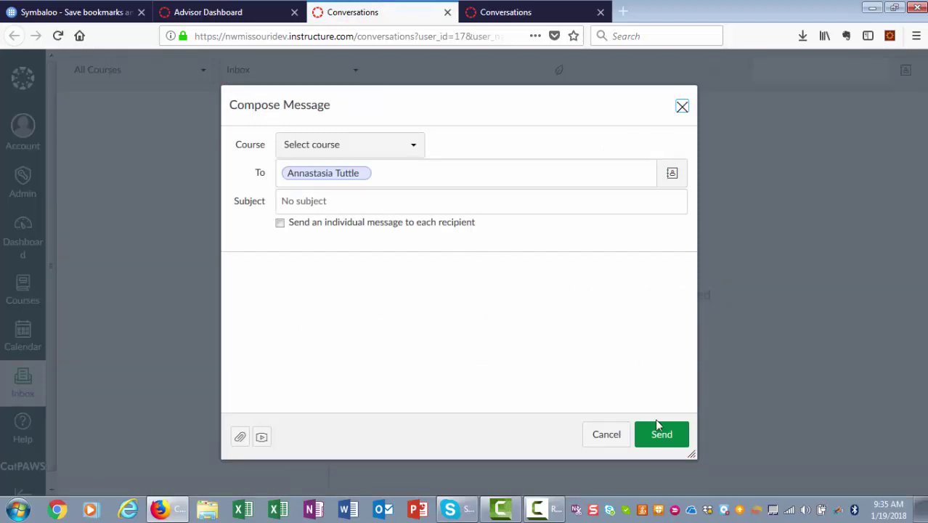
Switch back to the Advisor Dashboard browser tab
left_click(254, 15)
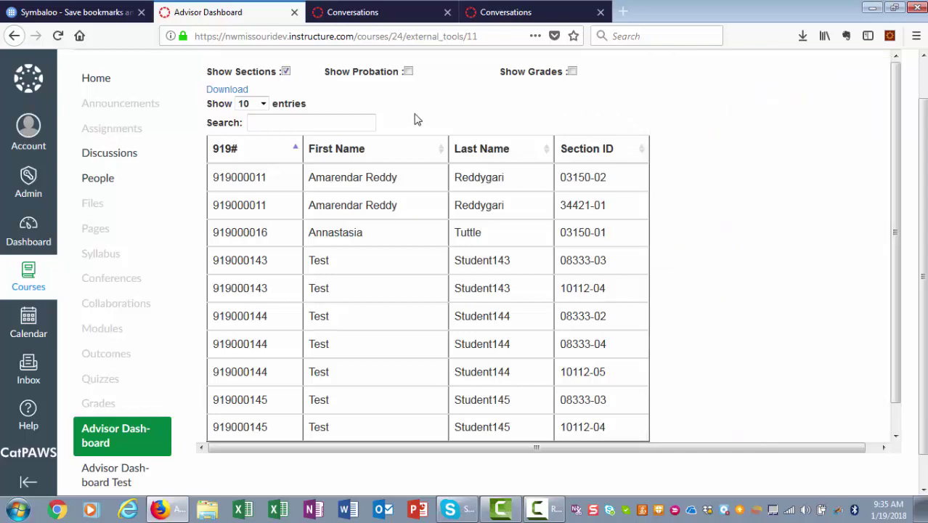
Download the student table and open Advisor Dashboard(1).xlsx in Excel
left_click(234, 93)
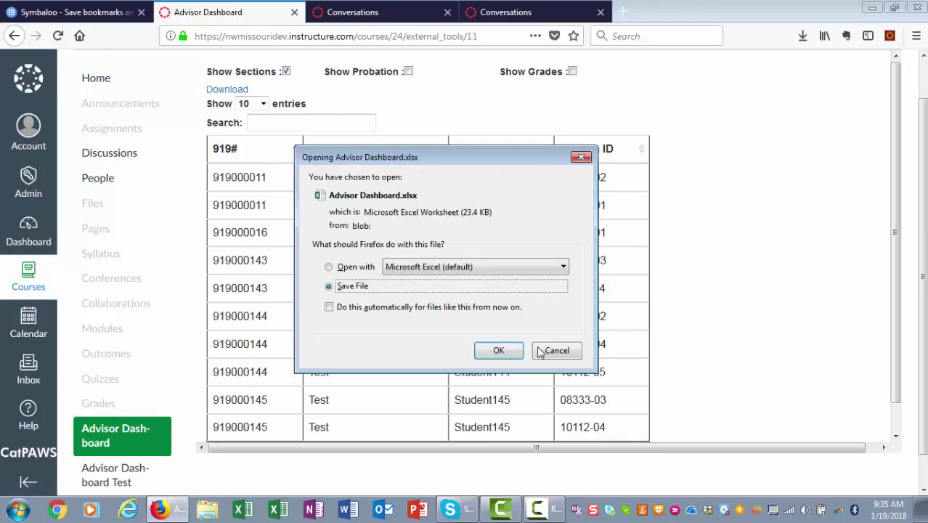
left_click(501, 353)
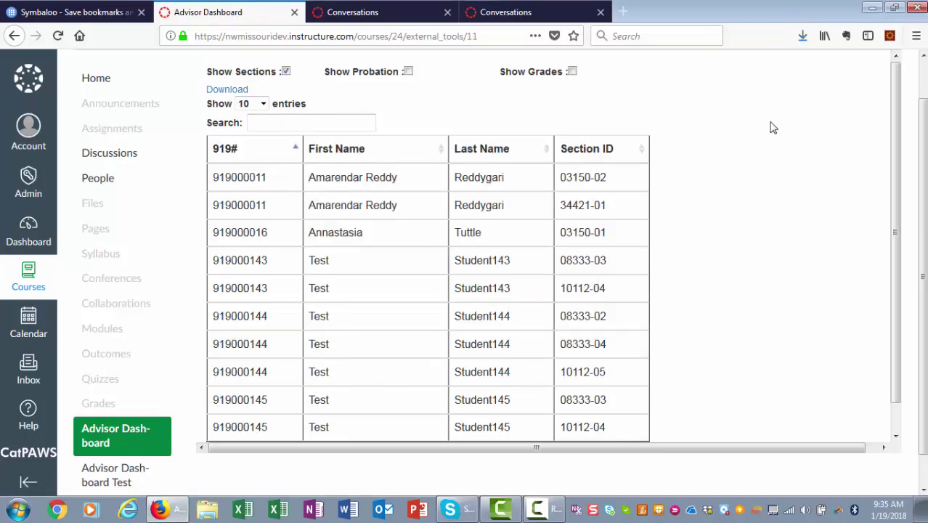
left_click(801, 38)
left_click(711, 76)
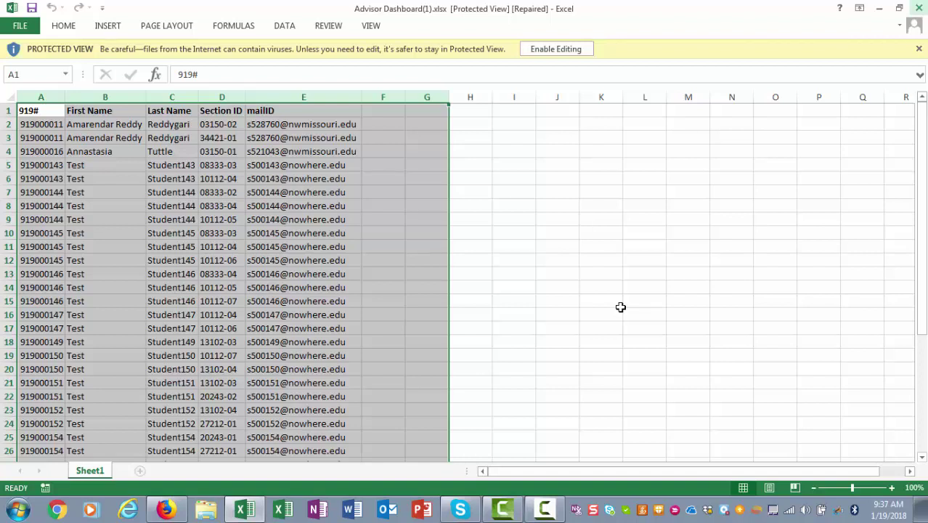
Close the downloaded workbook and Excel to return to the Advisor Dashboard table
left_click(918, 8)
left_click(918, 8)
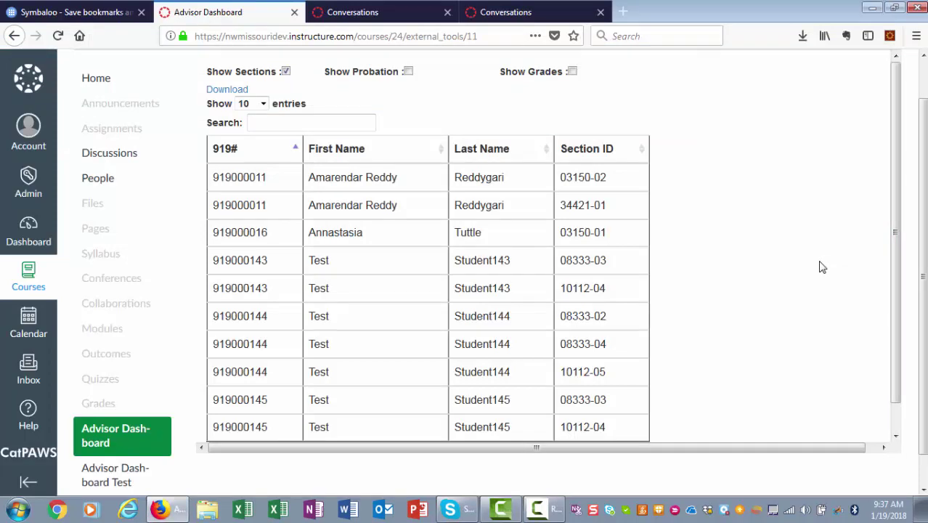